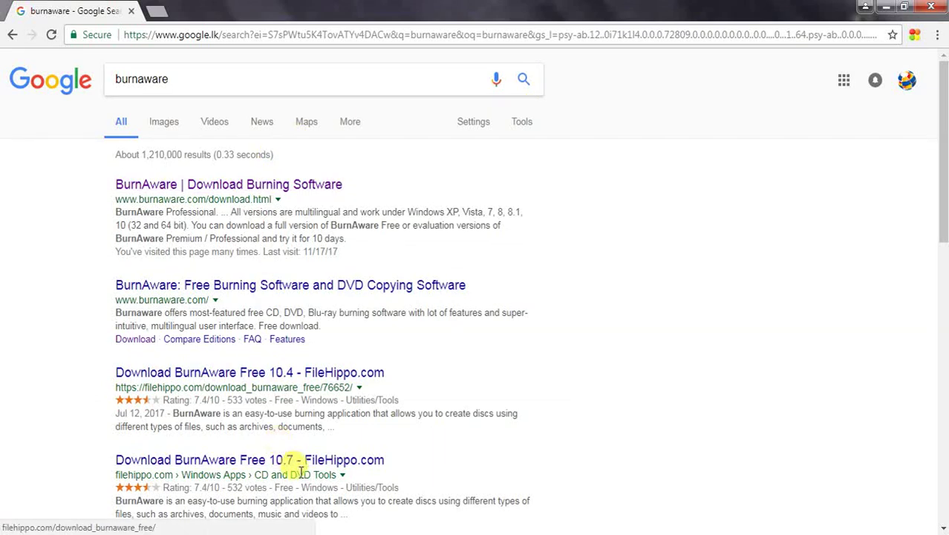
# Open the BurnAware download page and download the BurnAware Free 10.7 installer
pyautogui.click(317, 190)
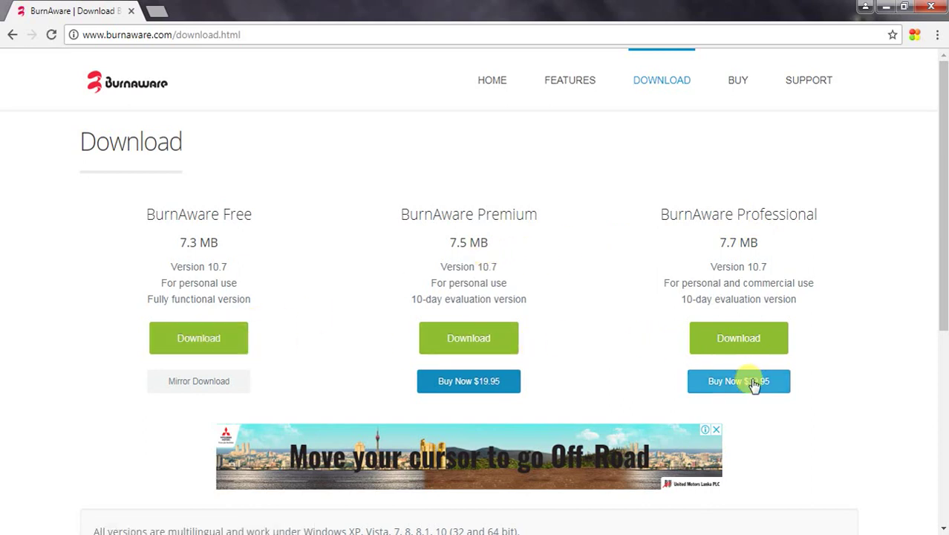
pyautogui.click(178, 343)
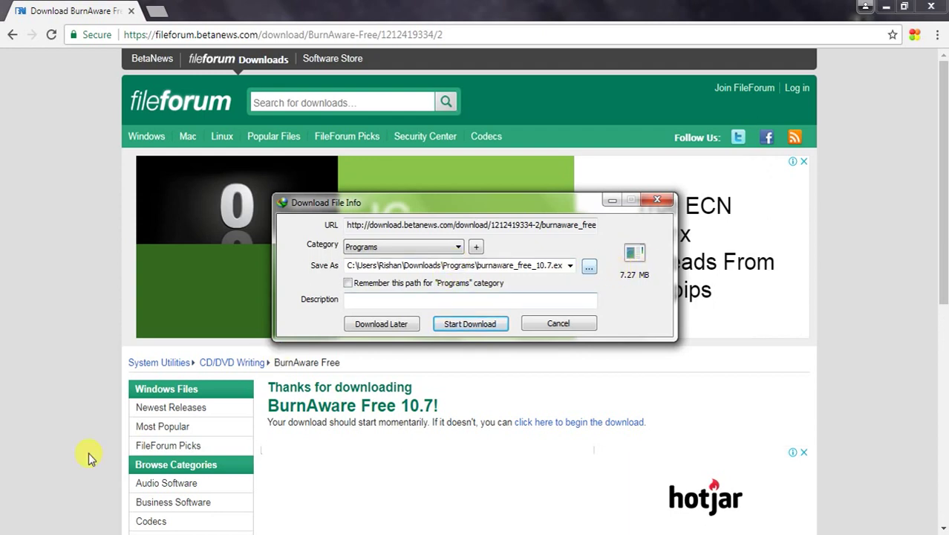
# Look at the computer's drives from the Start menu, then close that window
pyautogui.click(26, 522)
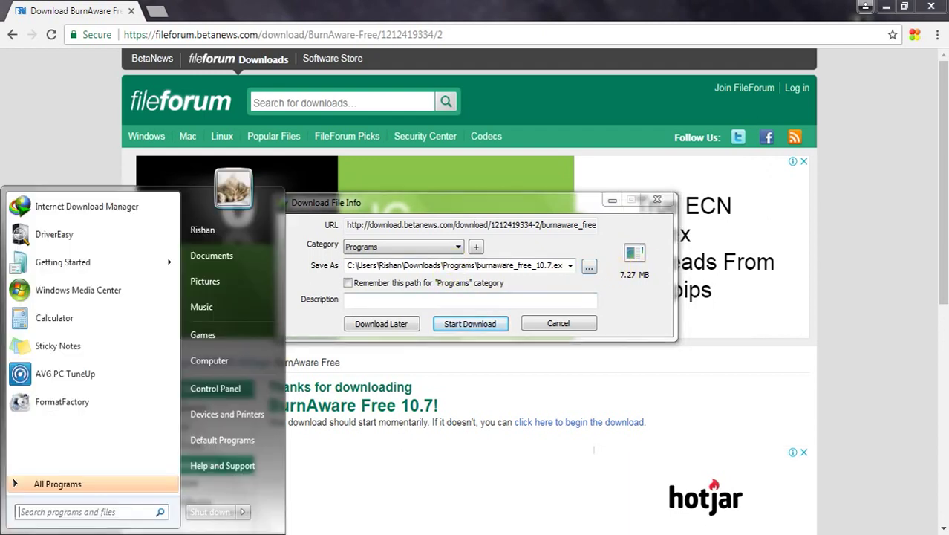
pyautogui.click(209, 361)
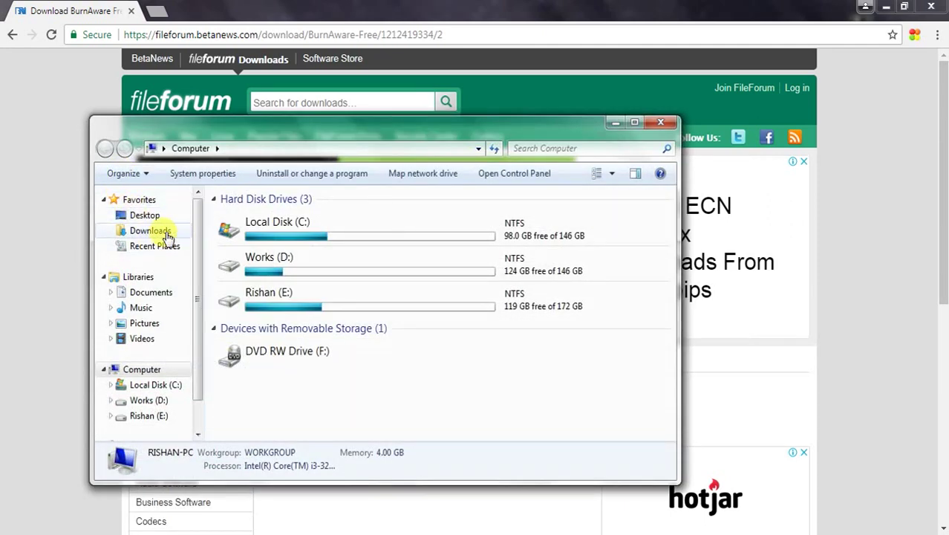
pyautogui.click(658, 125)
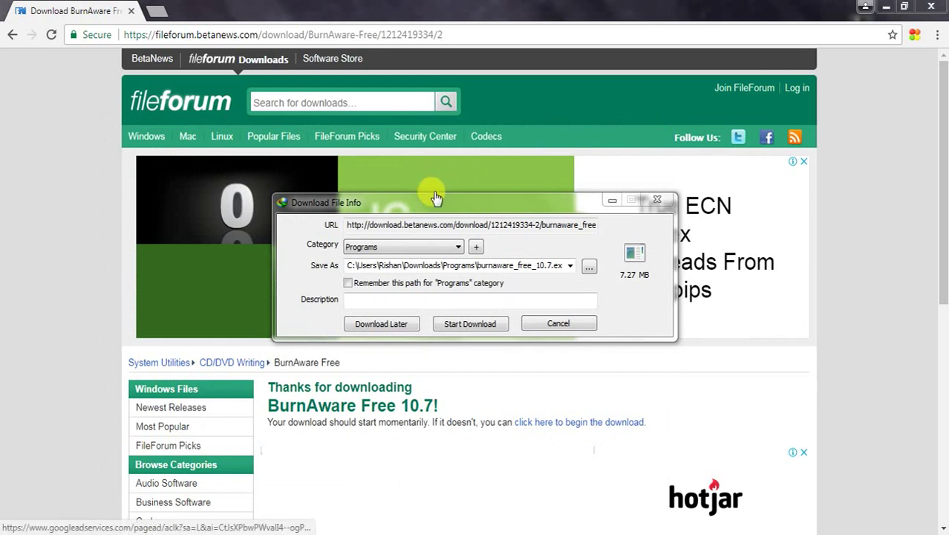
# Save burnaware_free_10.7.exe to the Desktop and start the download
pyautogui.click(589, 266)
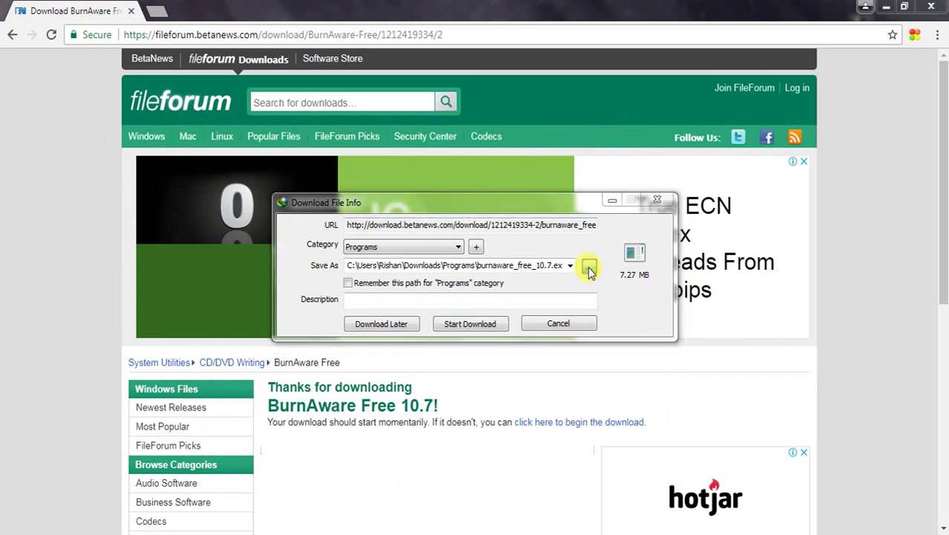
pyautogui.click(58, 100)
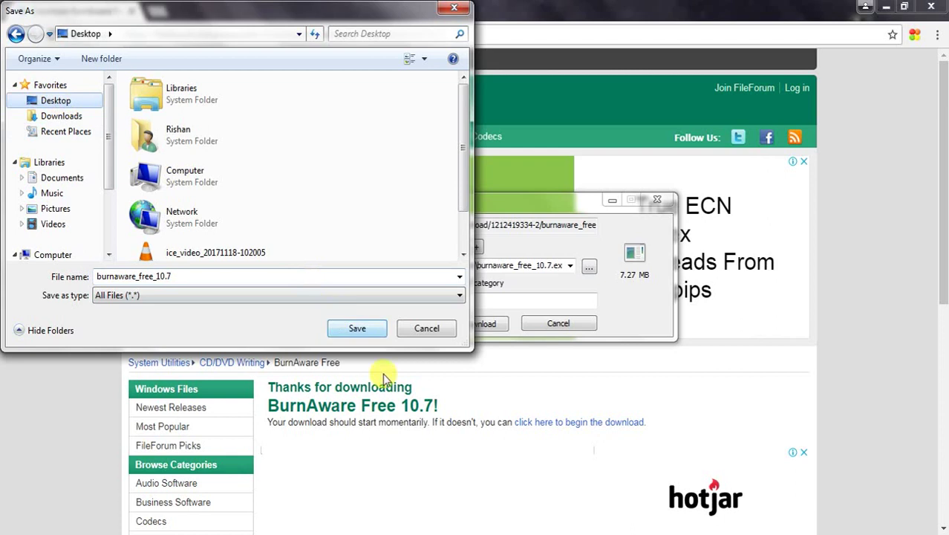
pyautogui.click(366, 336)
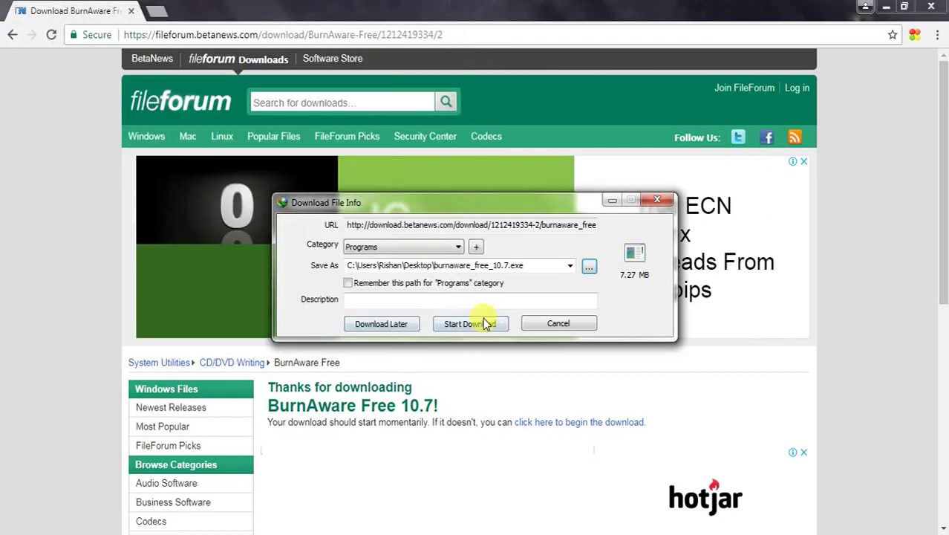
pyautogui.click(470, 324)
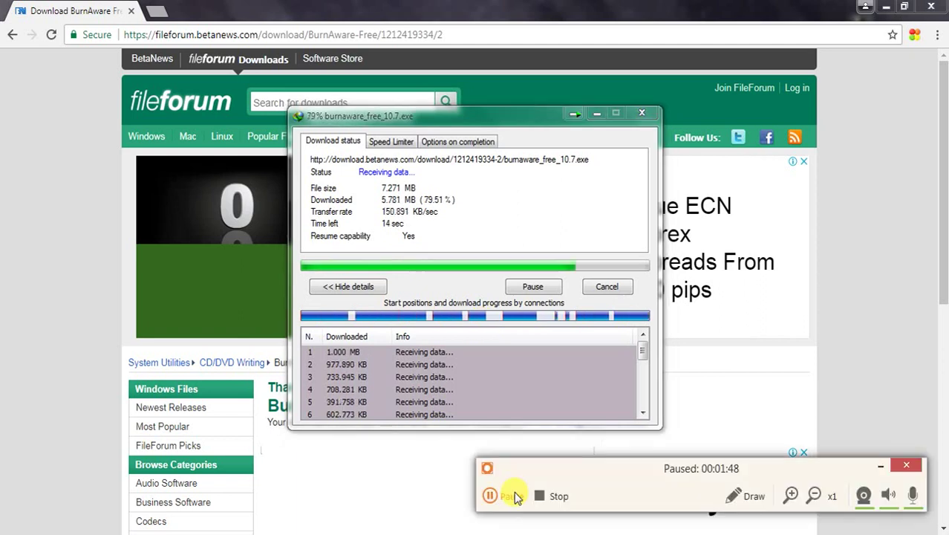
# Let the 7.27 MB installer download reach 100%, then close the Download complete dialog
pyautogui.click(510, 495)
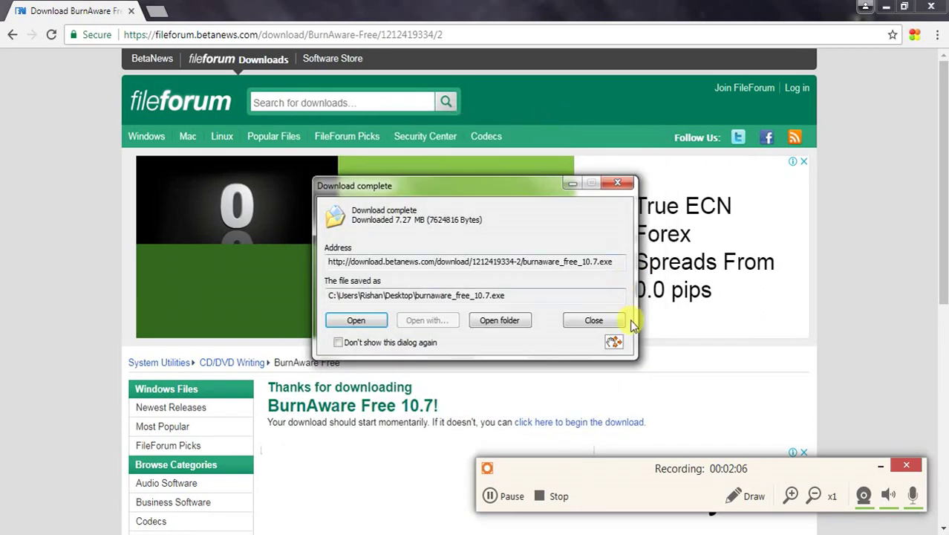
pyautogui.click(594, 320)
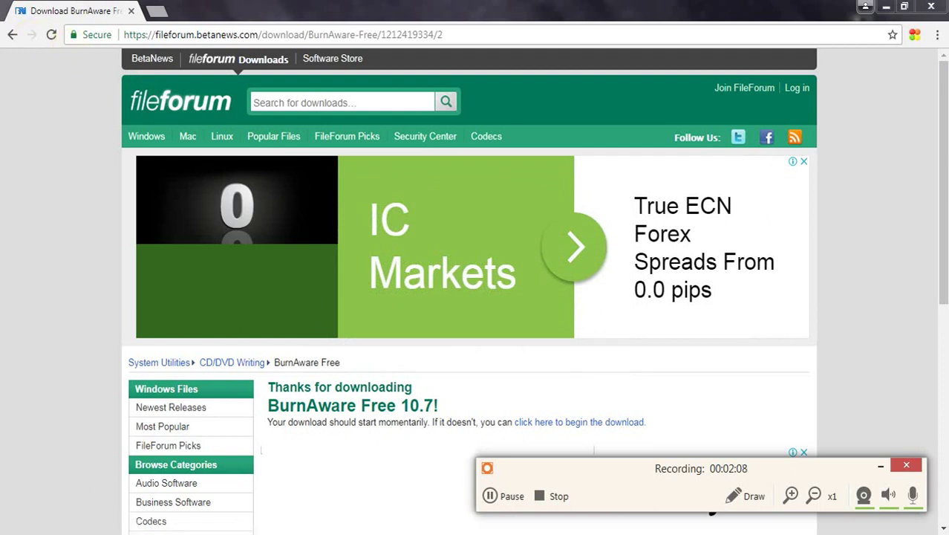
pyautogui.press('super')
# Close the Computer window and Chrome so the desktop is visible
pyautogui.click(244, 364)
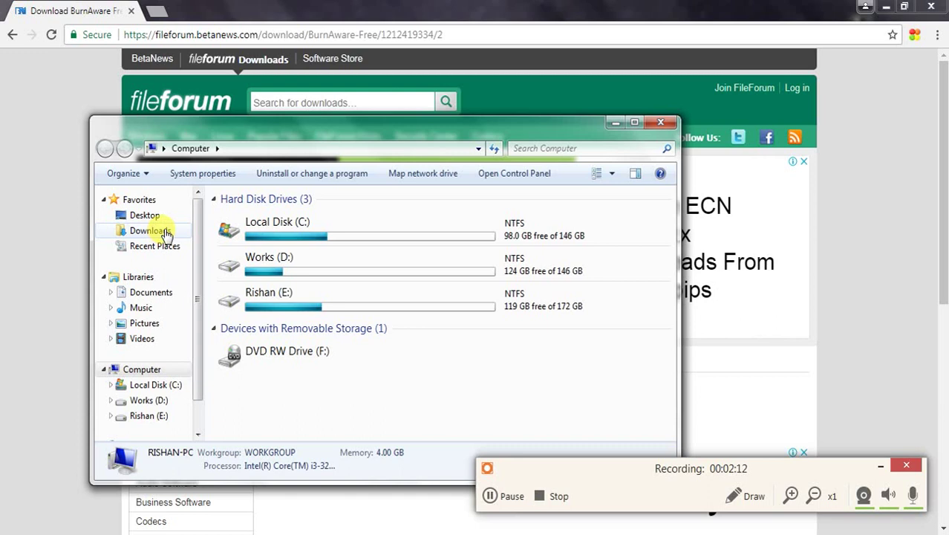
pyautogui.click(661, 121)
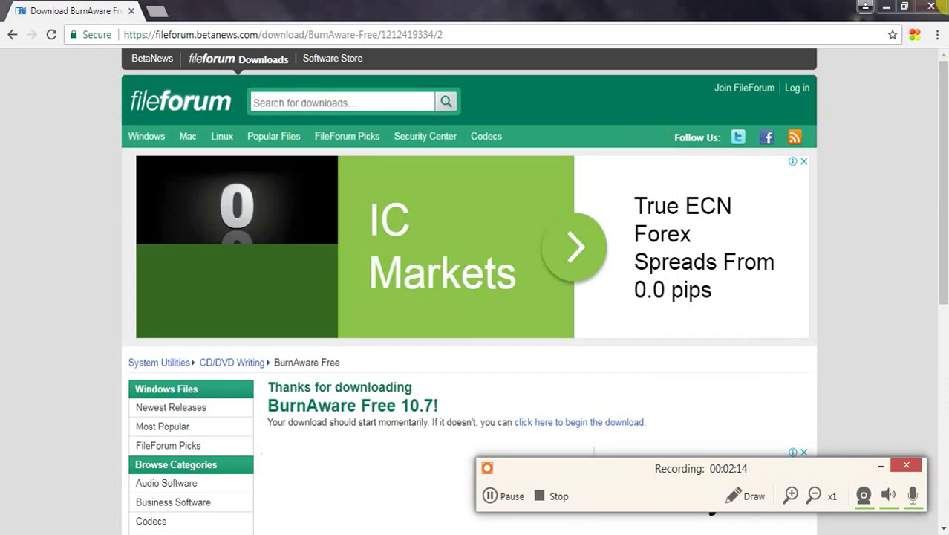
pyautogui.click(931, 6)
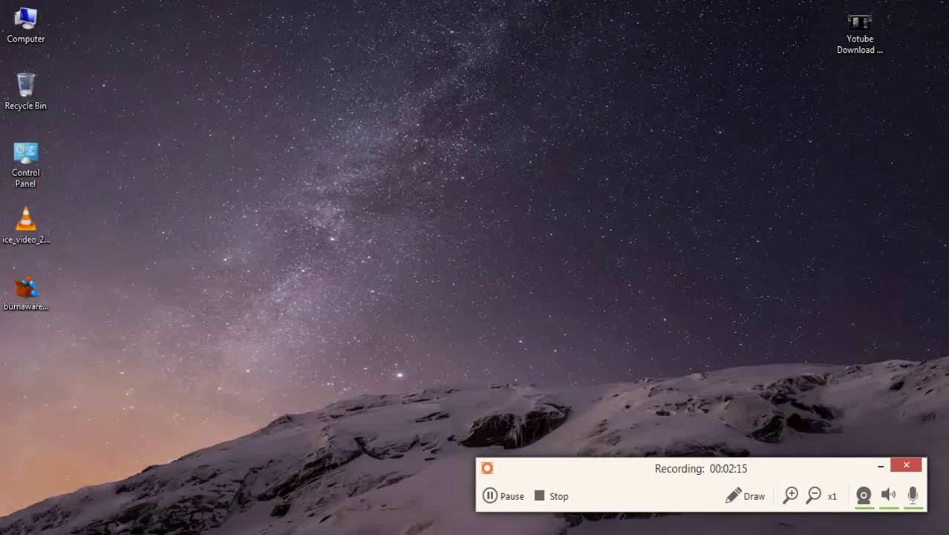
pyautogui.click(880, 467)
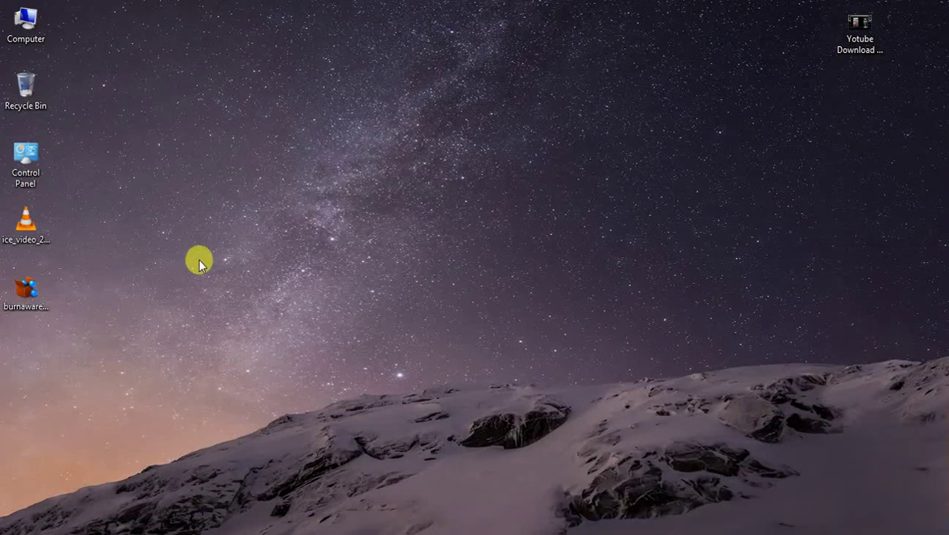
# Refresh the desktop and select the burnaware_free_10.7 installer icon
pyautogui.click(35, 290)
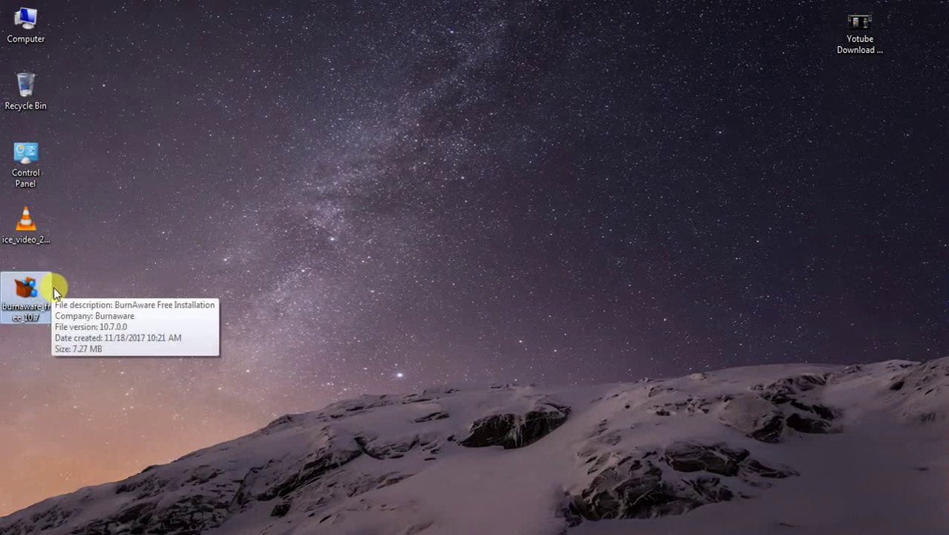
pyautogui.rightClick(173, 232)
pyautogui.click(214, 273)
pyautogui.rightClick(163, 219)
pyautogui.click(194, 257)
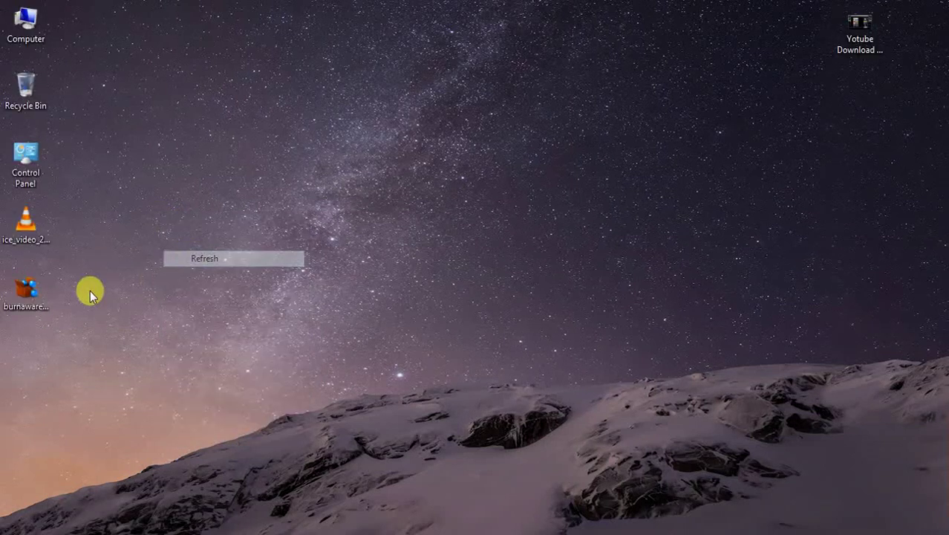
pyautogui.click(38, 293)
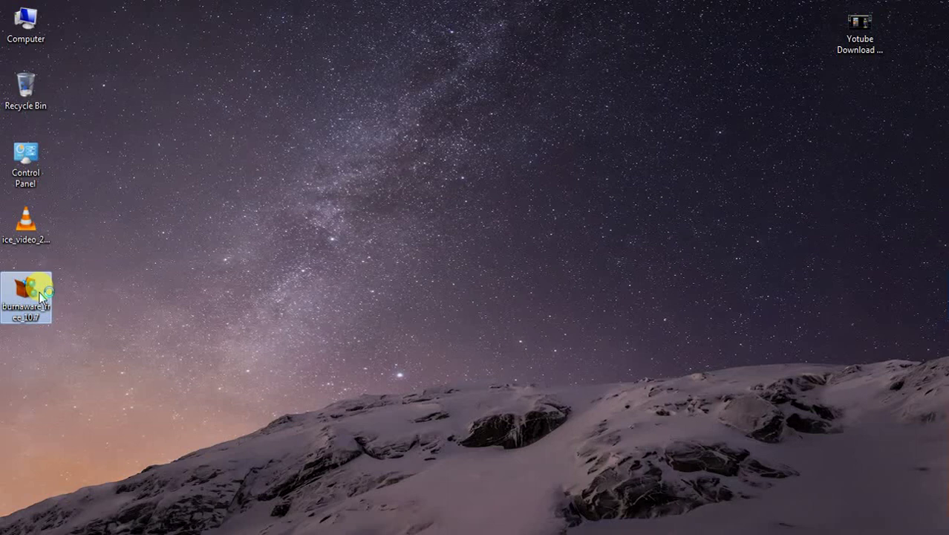
# Install BurnAware Free in English with the default location, shortcuts folder and desktop shortcut
pyautogui.doubleClick(39, 293)
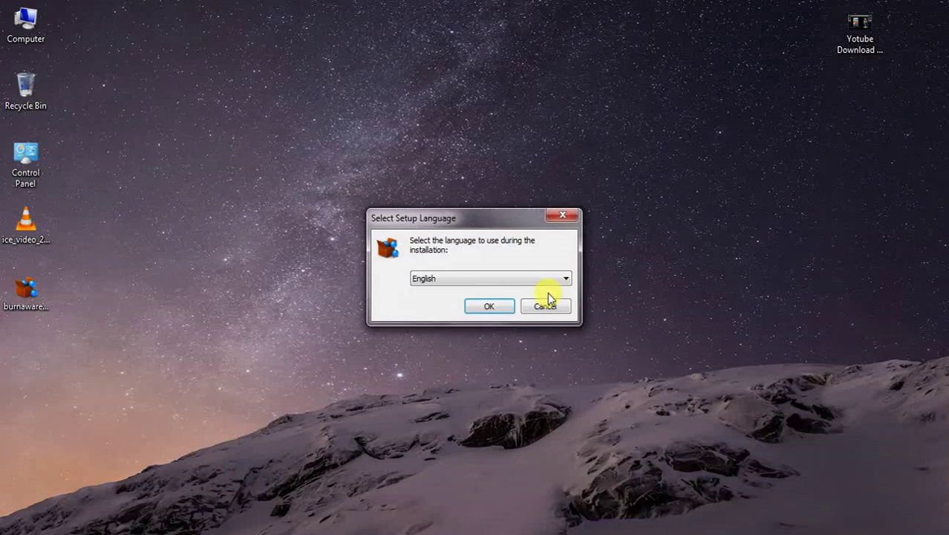
pyautogui.click(499, 310)
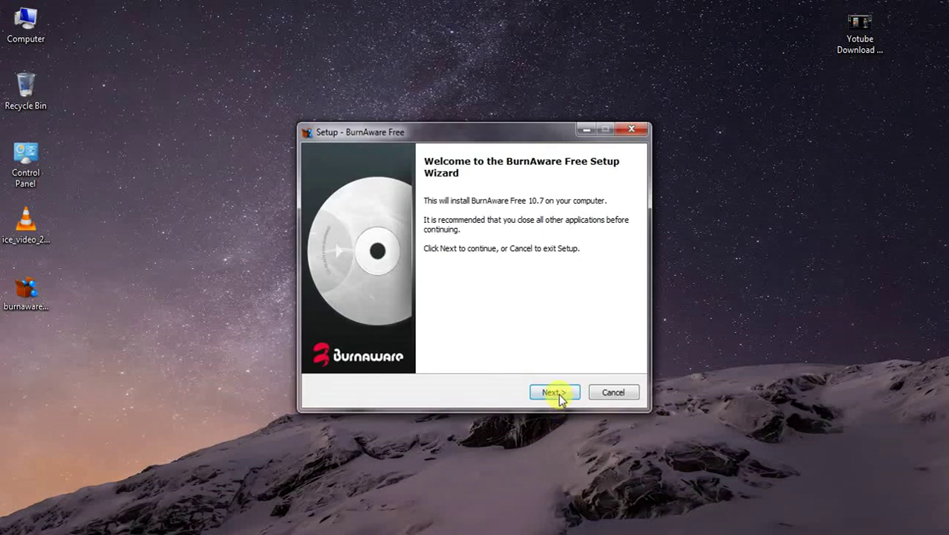
pyautogui.click(554, 392)
pyautogui.click(403, 347)
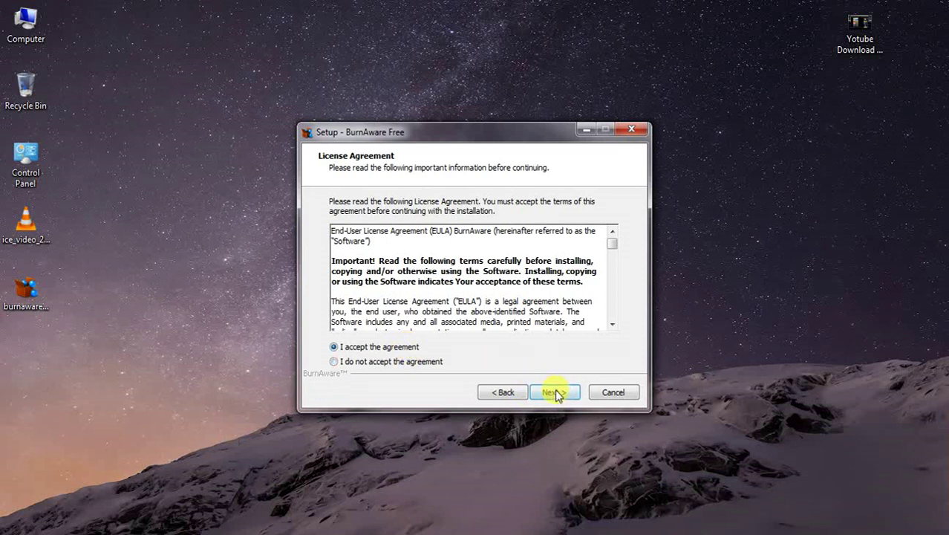
pyautogui.click(553, 392)
pyautogui.click(555, 392)
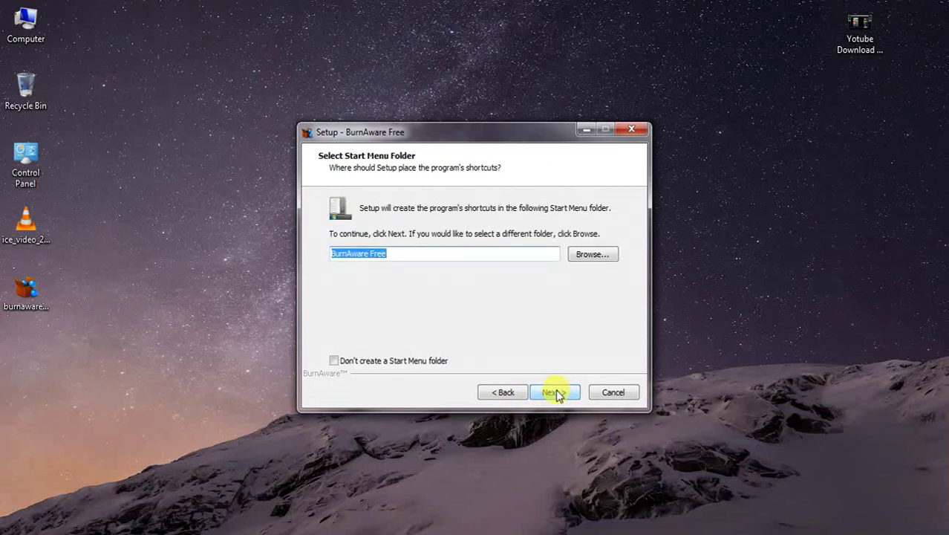
pyautogui.click(557, 392)
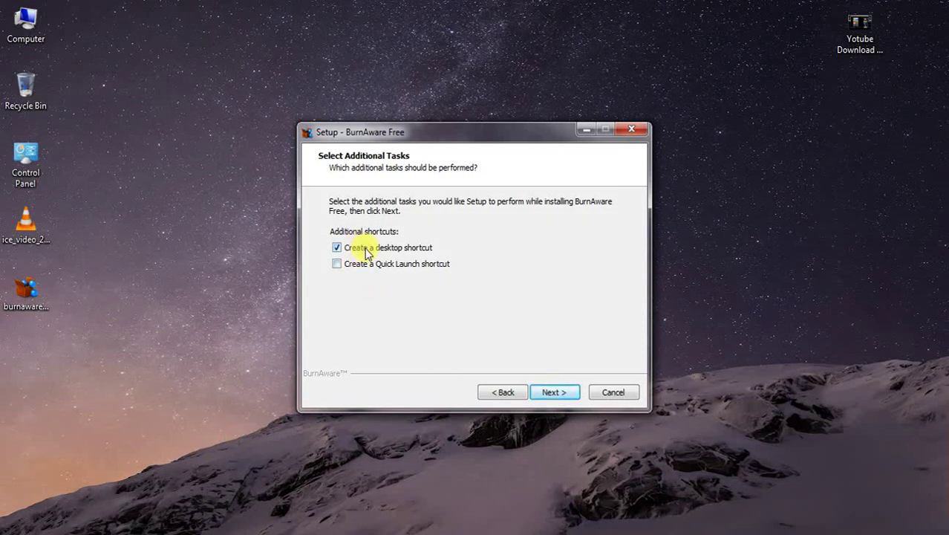
pyautogui.click(553, 392)
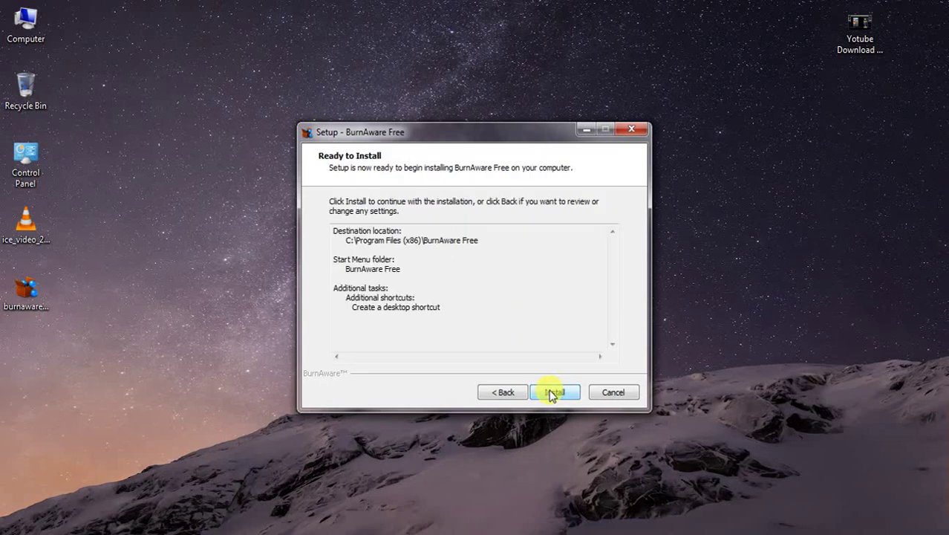
pyautogui.click(554, 392)
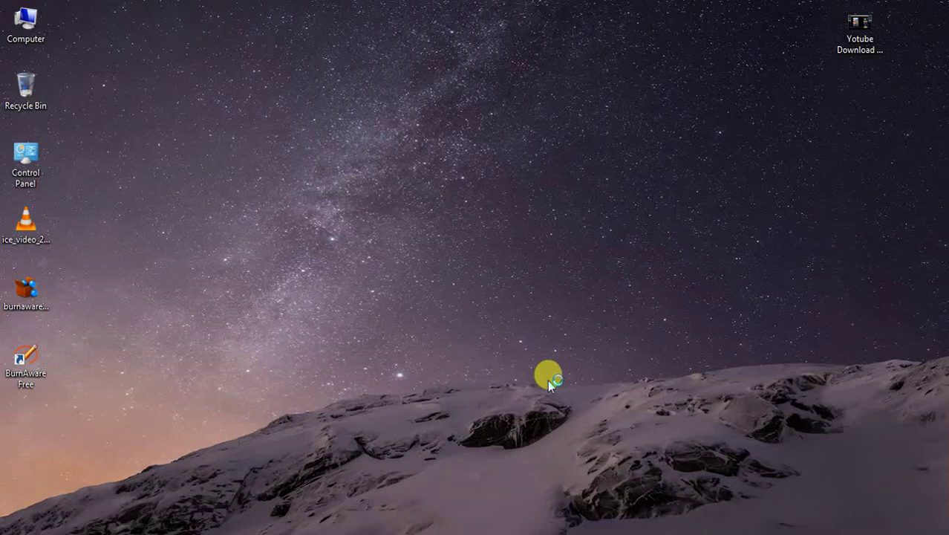
# Refresh the desktop icons while installing, then finish and exit the setup wizard
pyautogui.rightClick(524, 261)
pyautogui.click(565, 305)
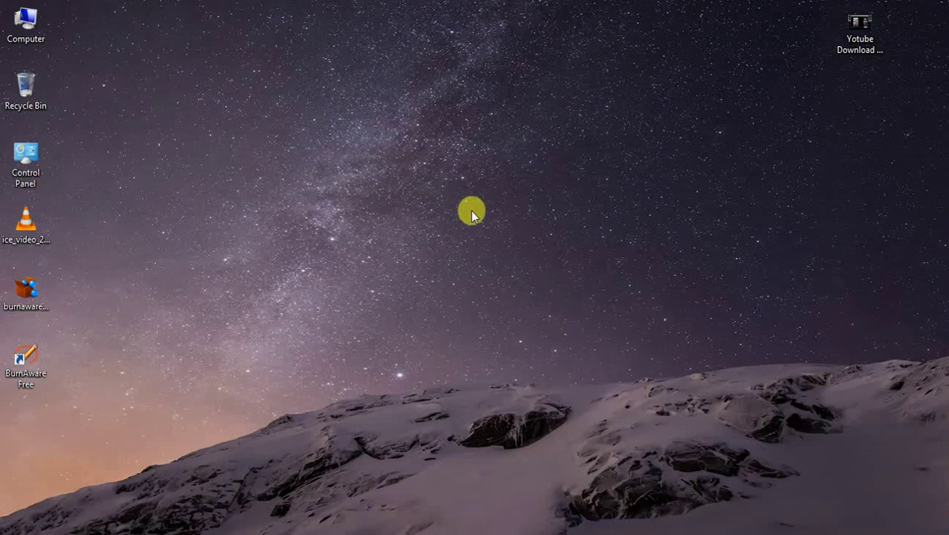
pyautogui.rightClick(451, 186)
pyautogui.rightClick(484, 235)
pyautogui.click(509, 274)
pyautogui.rightClick(476, 182)
pyautogui.click(506, 220)
pyautogui.rightClick(505, 221)
pyautogui.click(539, 265)
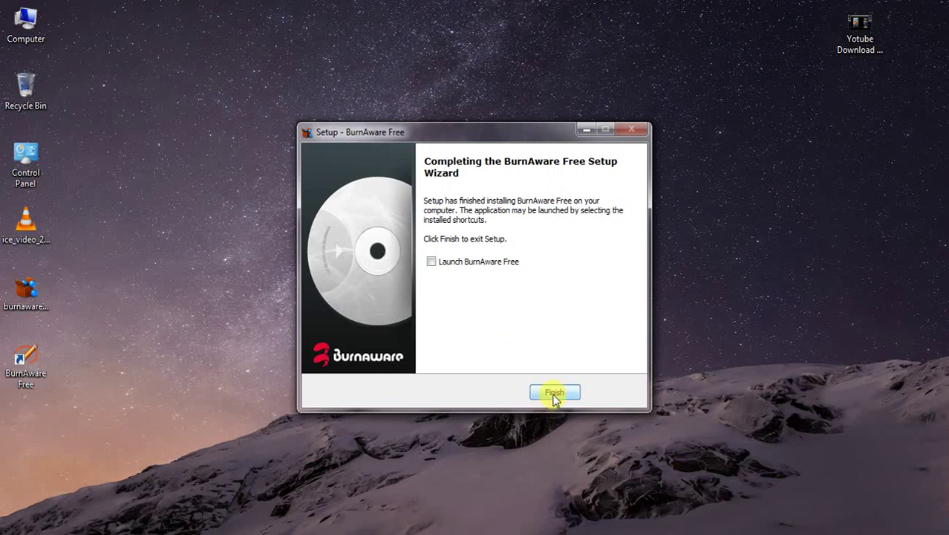
pyautogui.click(554, 393)
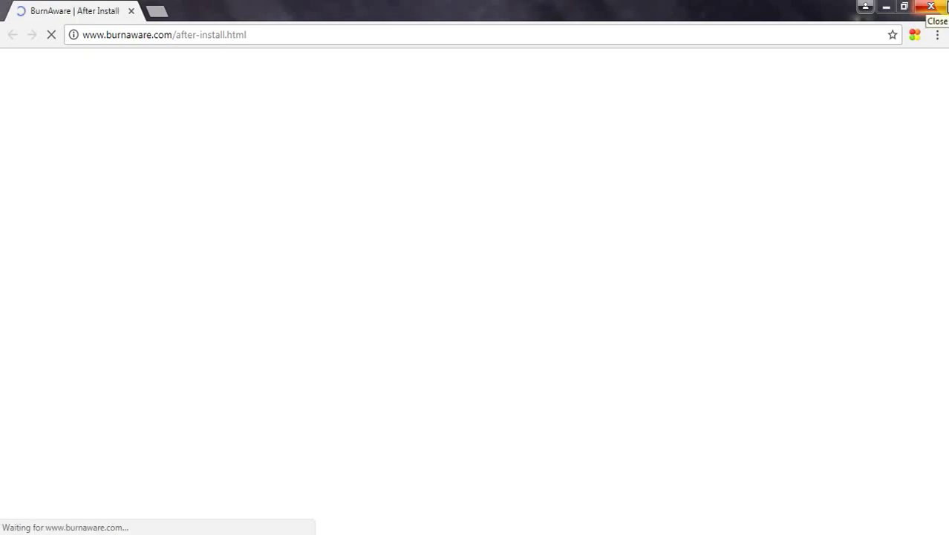
# Close Chrome, drag BurnAware Free from All Programs to the desktop, and launch it
pyautogui.click(932, 7)
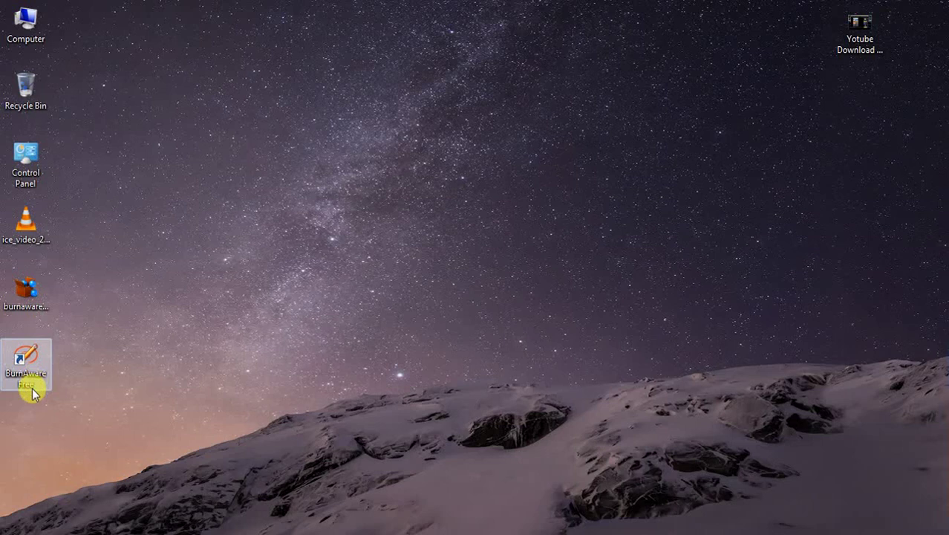
pyautogui.press('super')
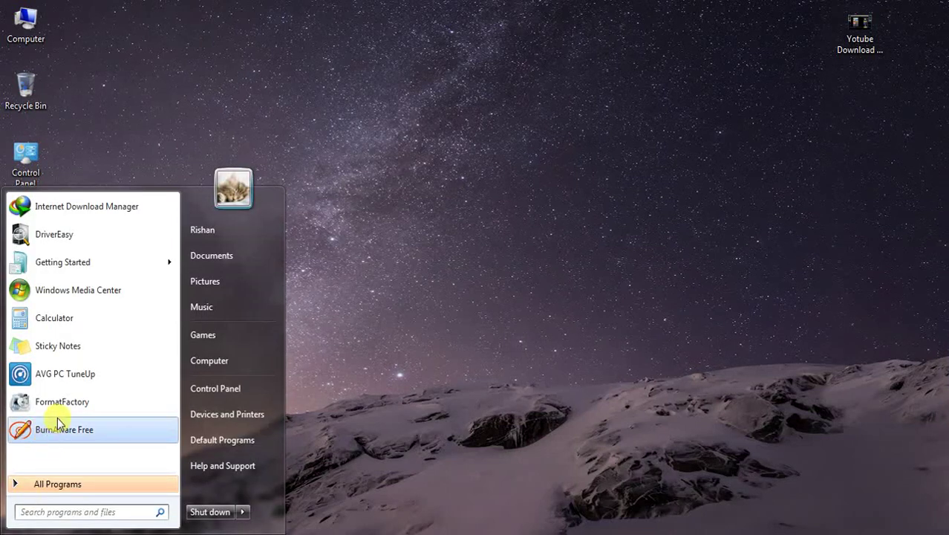
pyautogui.click(51, 484)
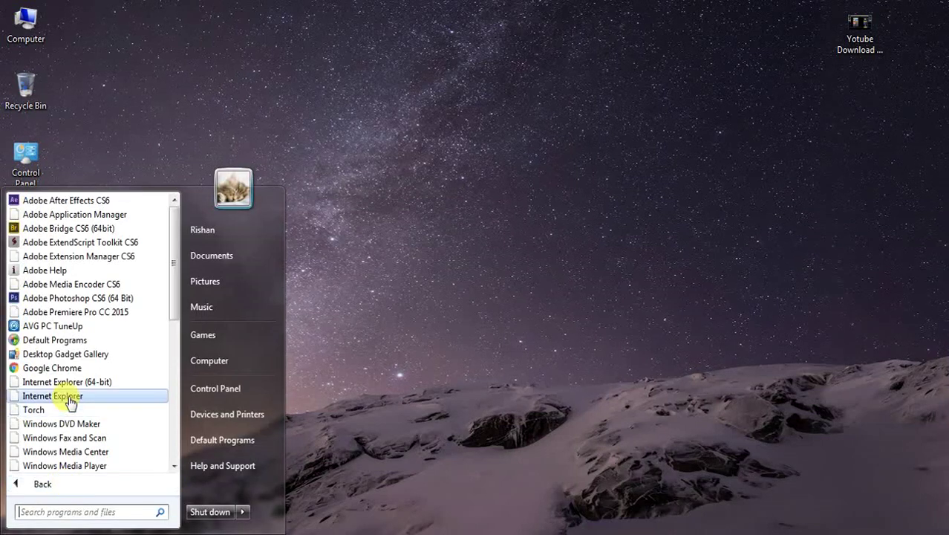
pyautogui.scroll(-4, 70, 400)
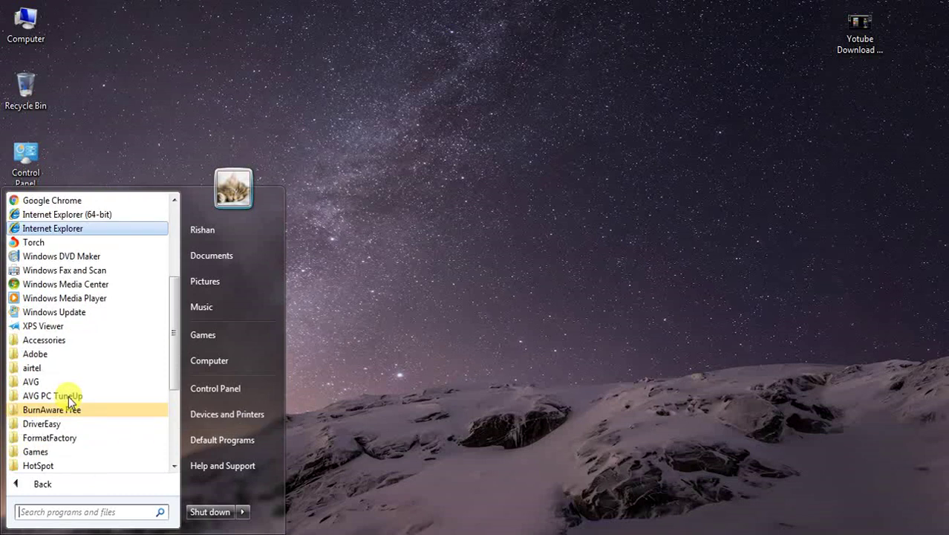
pyautogui.click(60, 410)
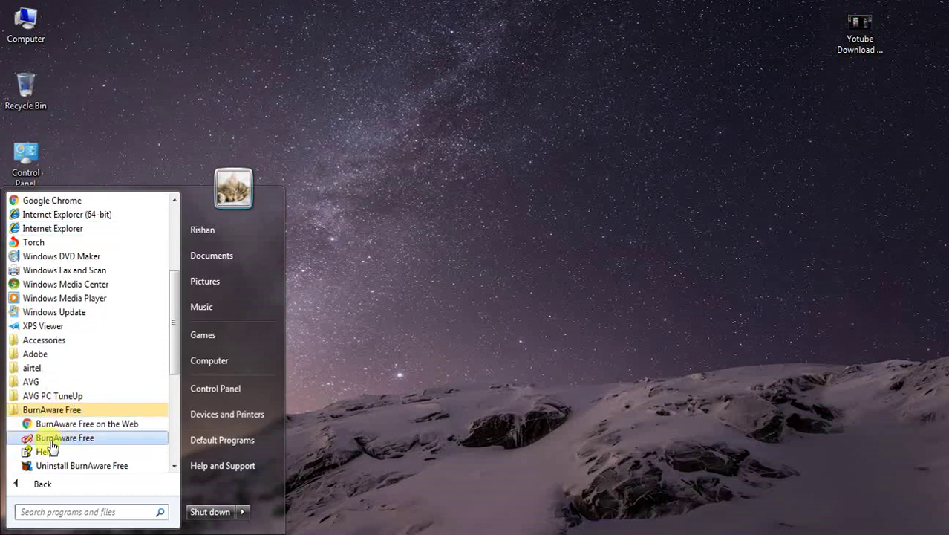
pyautogui.moveTo(50, 438); pyautogui.dragTo(8, 364)
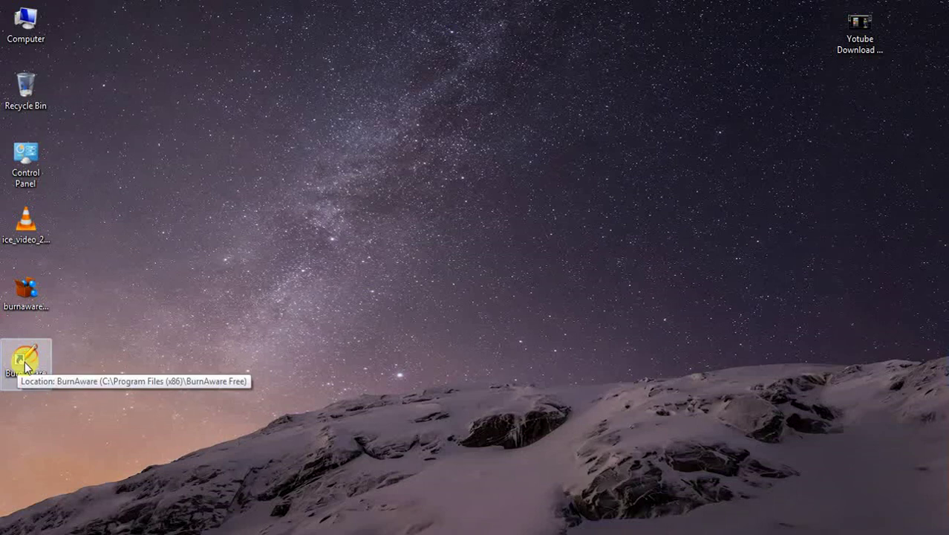
pyautogui.doubleClick(25, 362)
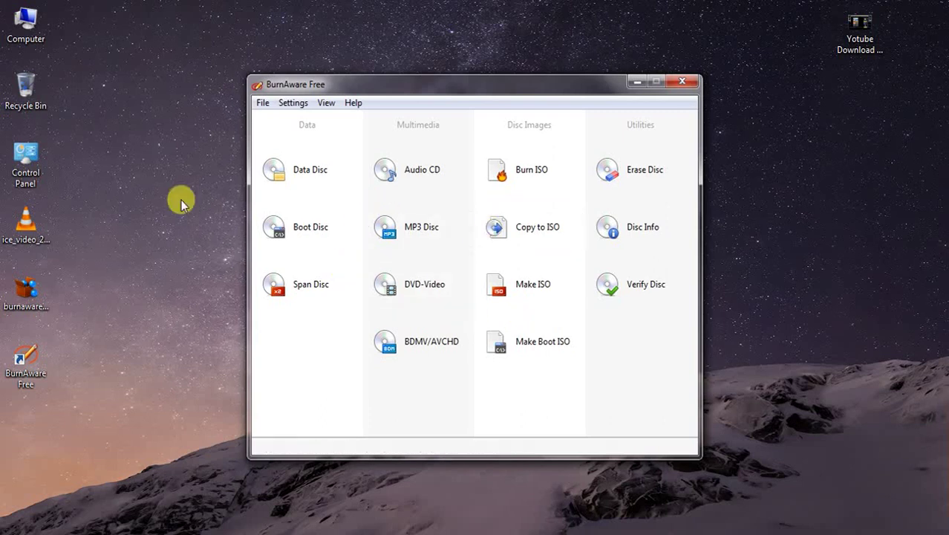
# Choose Data Disc under Data to open an empty DVD 4.7GB UDF compilation
pyautogui.click(302, 180)
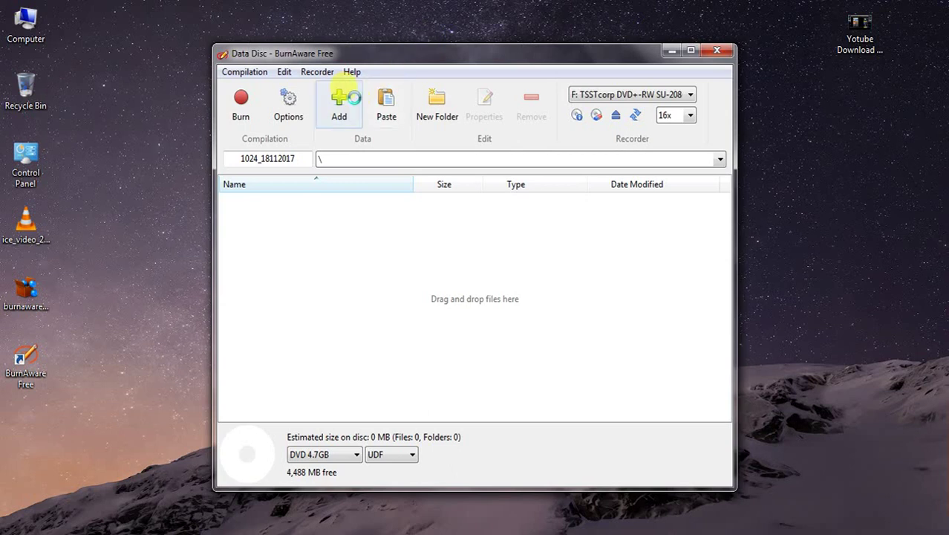
# Add Yotube Download Savefromnet.avi from the Desktop using the Add file chooser
pyautogui.click(341, 100)
pyautogui.click(290, 120)
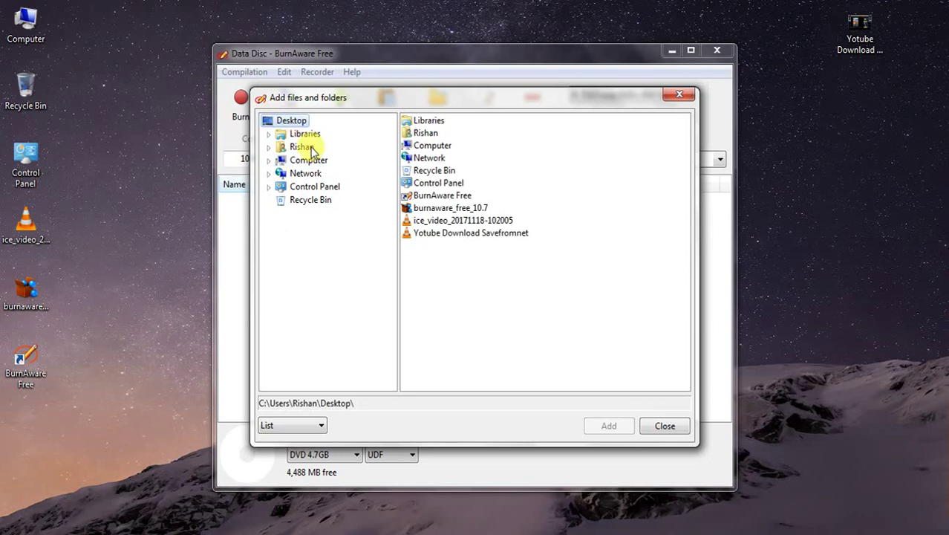
pyautogui.click(427, 233)
pyautogui.click(611, 426)
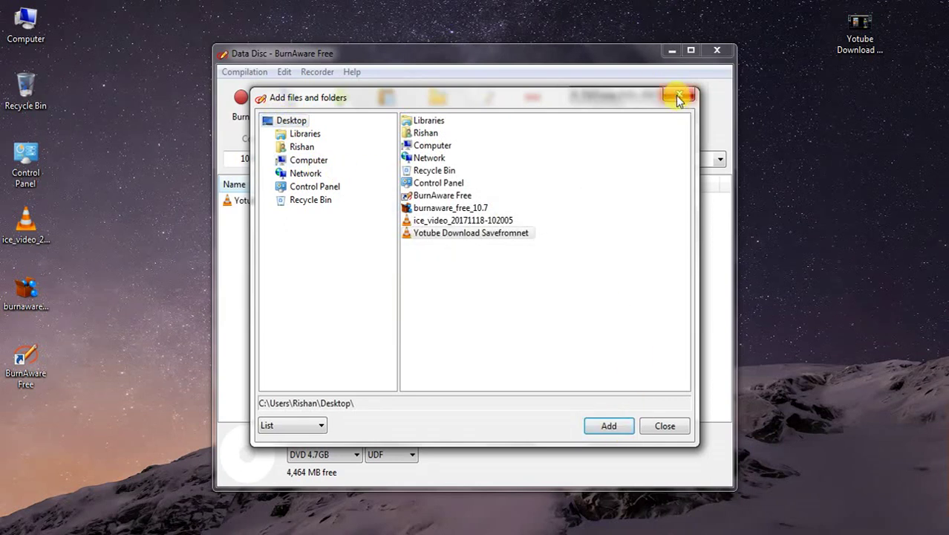
pyautogui.click(422, 233)
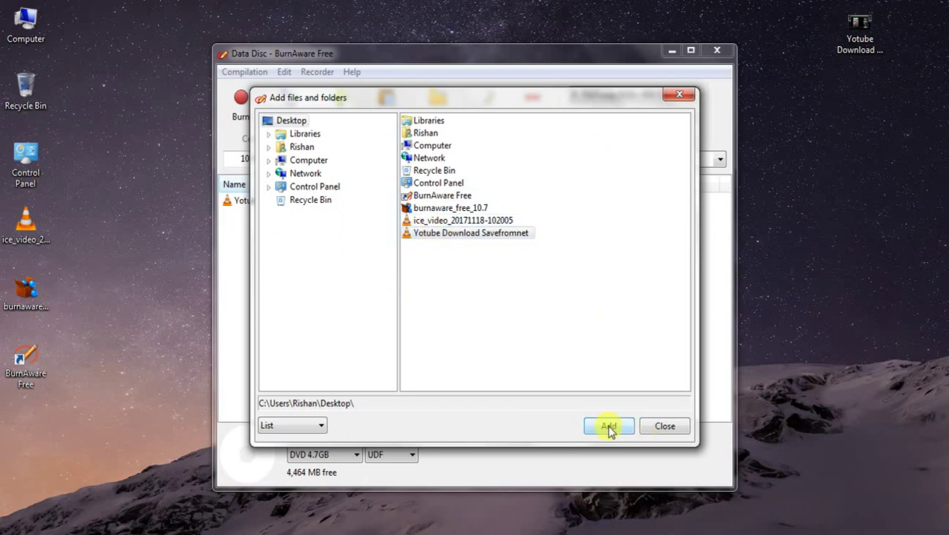
pyautogui.click(679, 94)
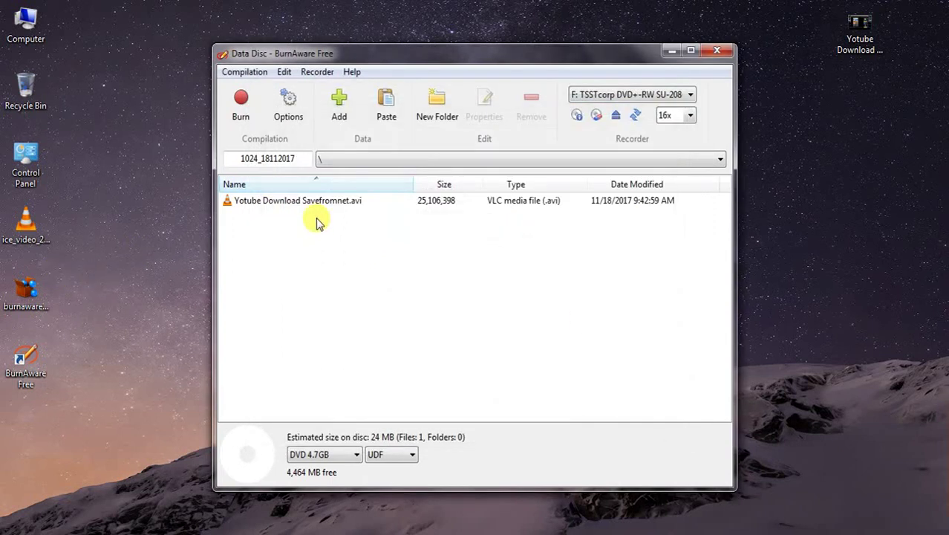
# Remove the video, then drag it from the desktop back into the compilation
pyautogui.click(312, 202)
pyautogui.click(533, 106)
pyautogui.moveTo(869, 34); pyautogui.dragTo(594, 289)
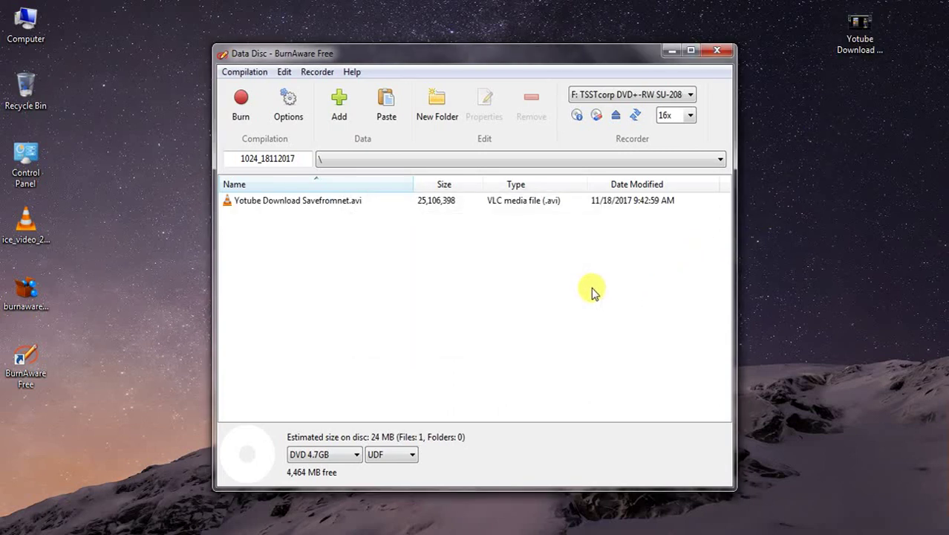
# Try to burn the compilation, then cancel and dismiss the no-disc warning
pyautogui.click(259, 112)
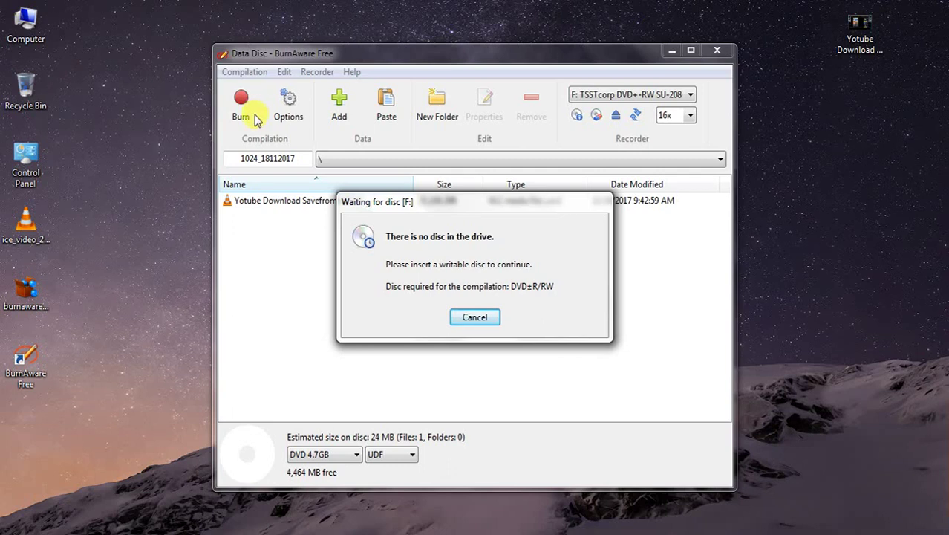
pyautogui.click(481, 323)
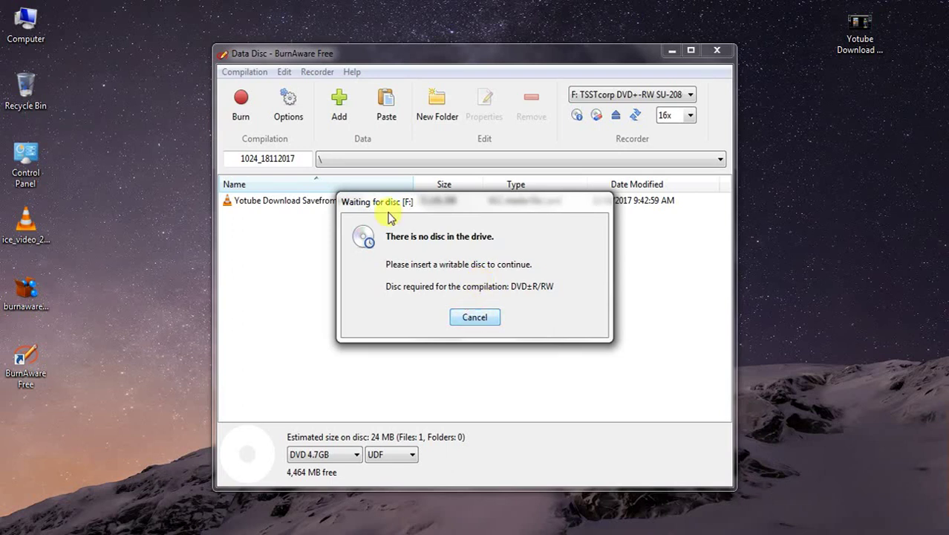
pyautogui.click(481, 316)
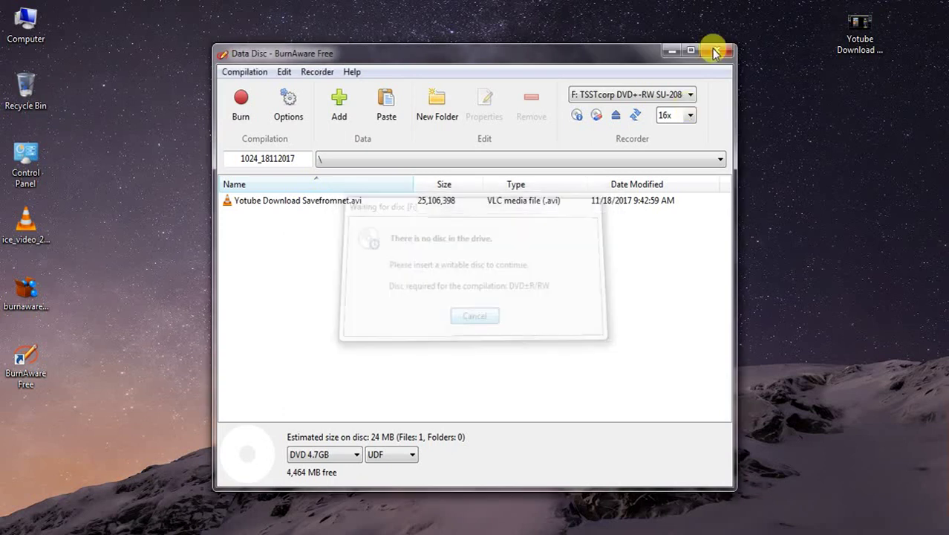
# Close the Data Disc window and BurnAware Free, then refresh the desktop
pyautogui.click(717, 52)
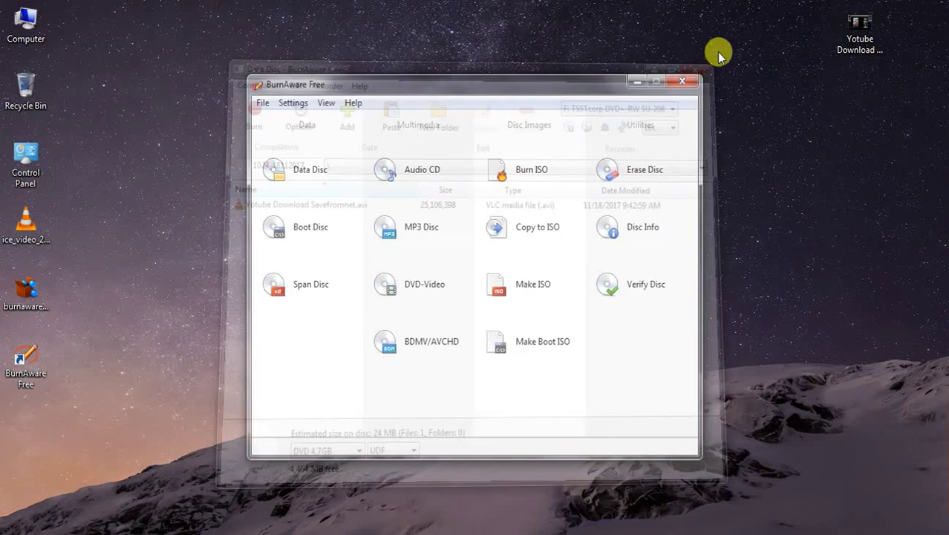
pyautogui.click(683, 80)
pyautogui.rightClick(536, 82)
pyautogui.click(561, 121)
pyautogui.rightClick(559, 118)
pyautogui.click(590, 157)
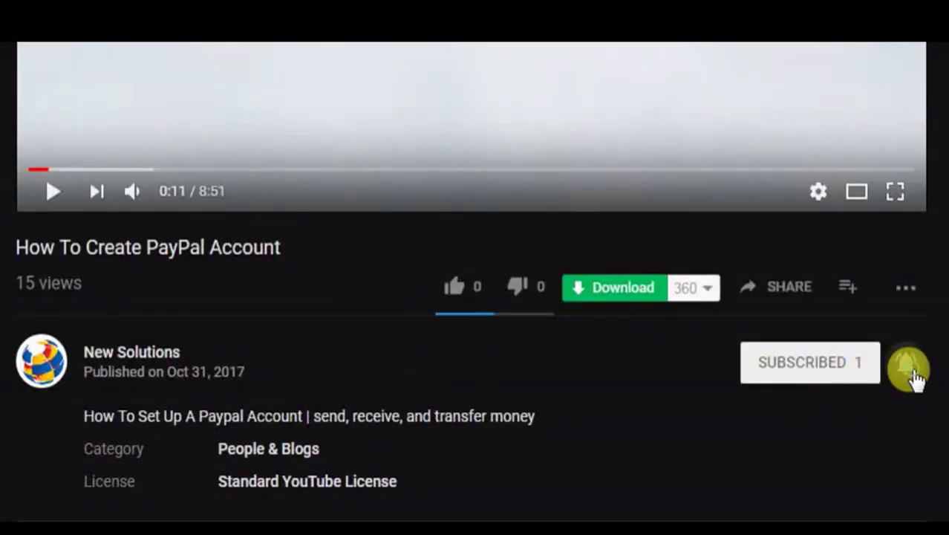
pyautogui.moveTo(901, 524)
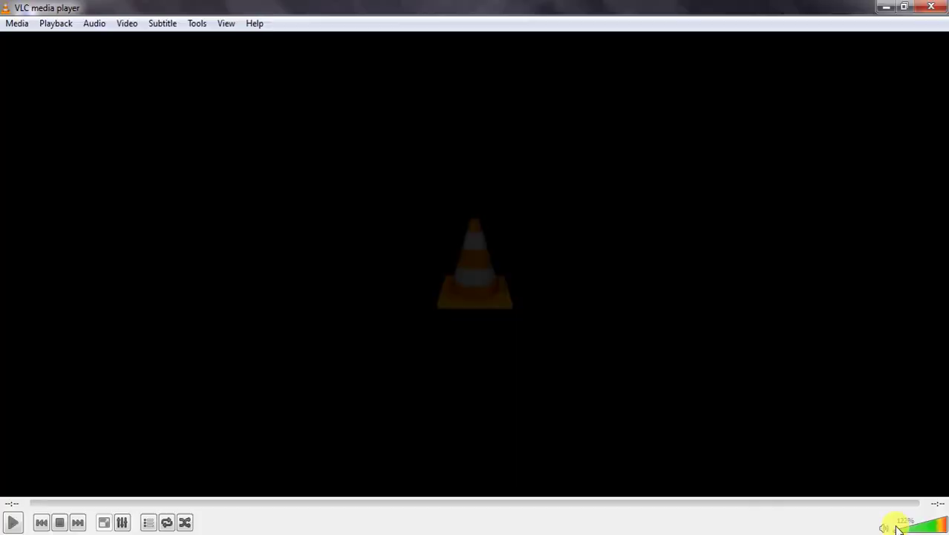
pyautogui.click(13, 522)
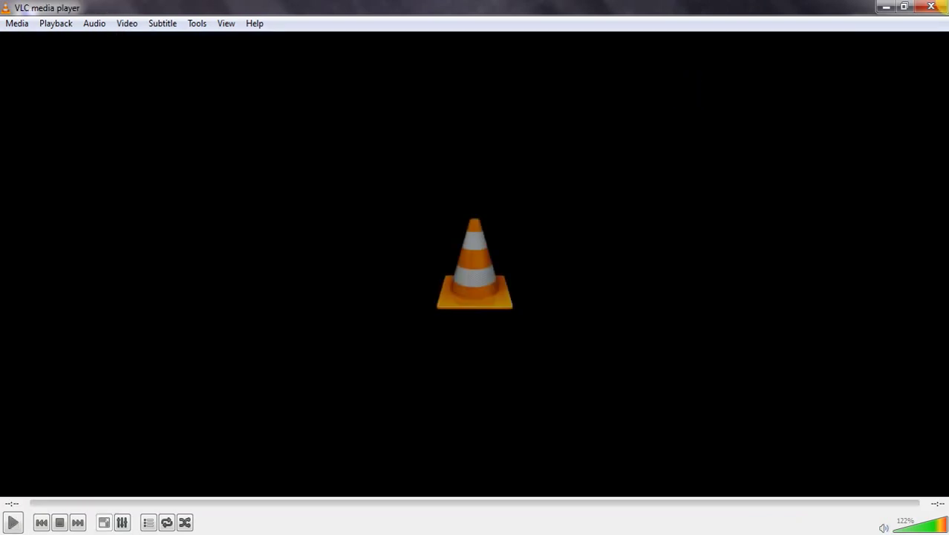
pyautogui.click(931, 7)
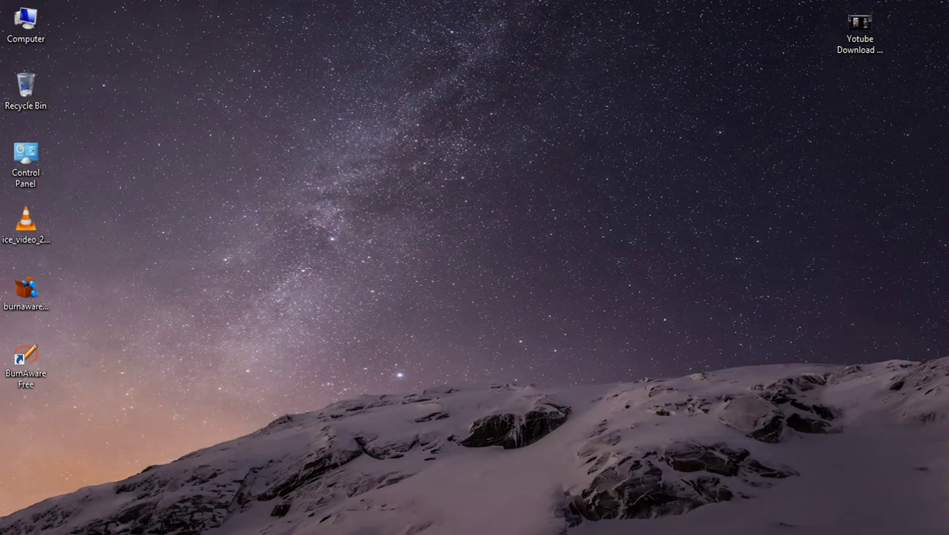